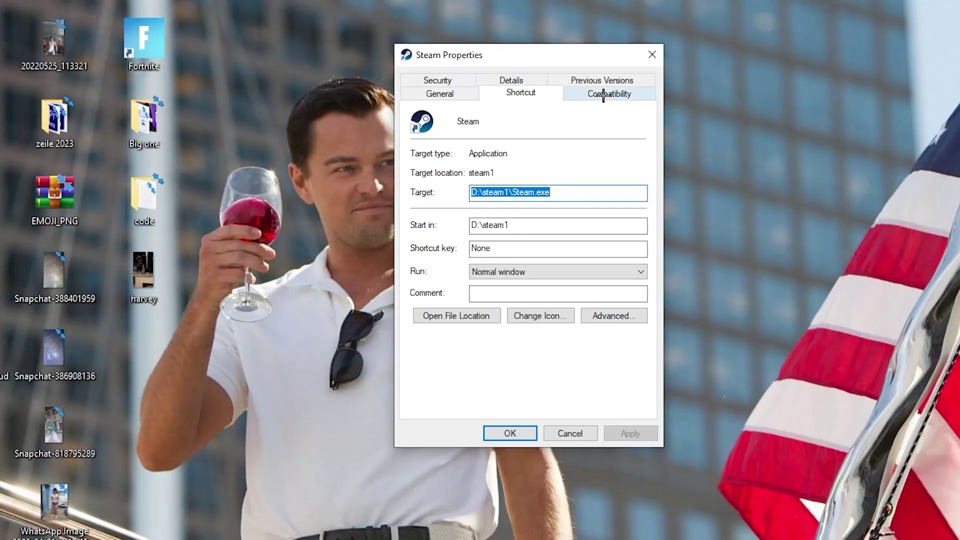
- Review the compatibility mode versions offered for the Steam shortcut and accept its properties
drag(537, 57, 524, 0)
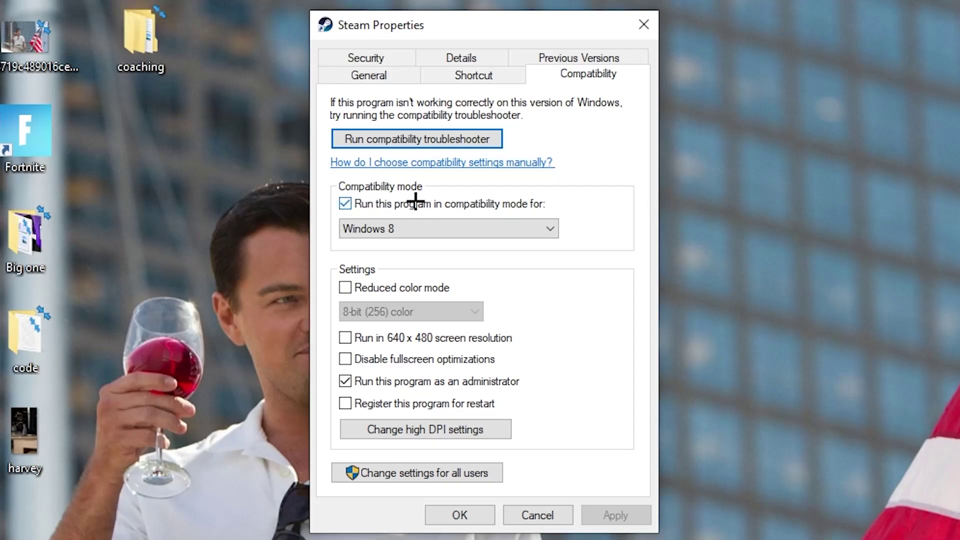
click(536, 222)
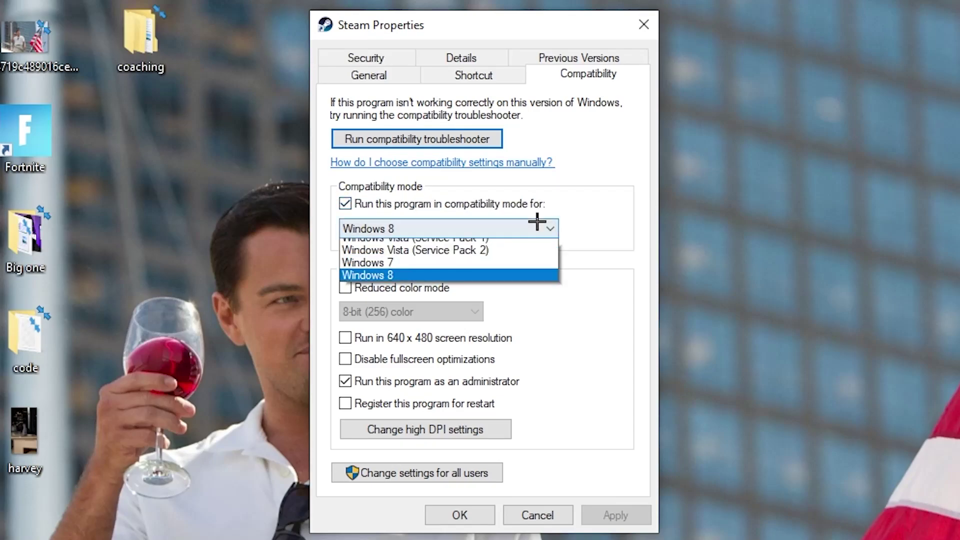
click(582, 211)
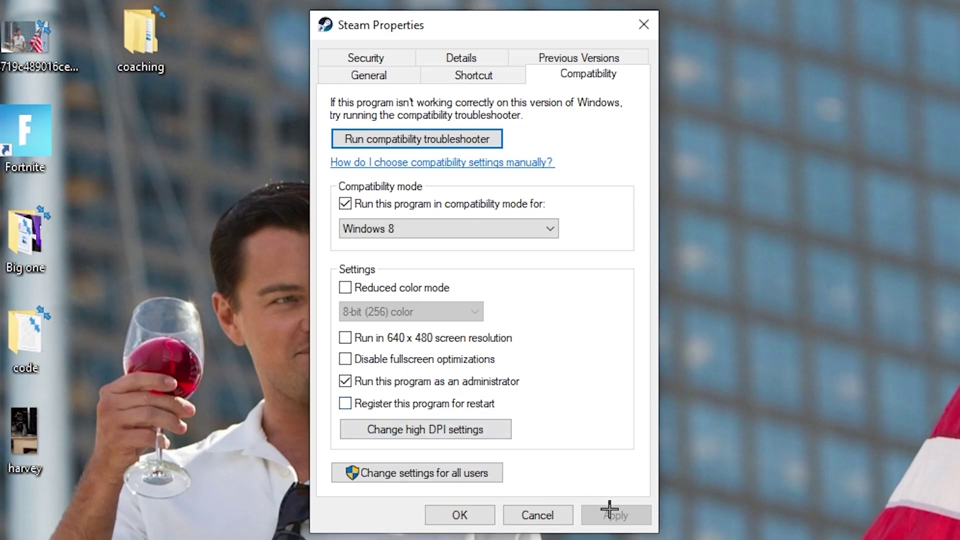
click(465, 514)
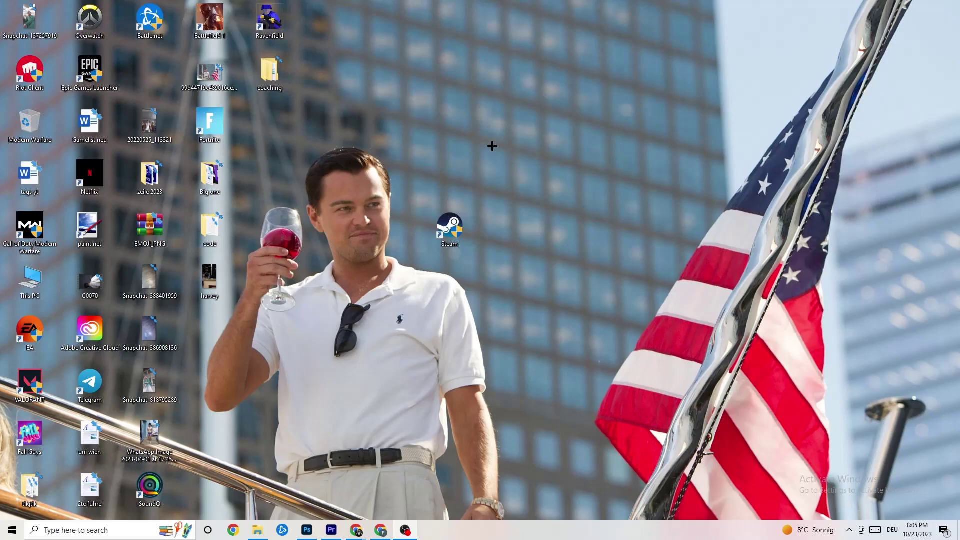
drag(465, 231, 463, 129)
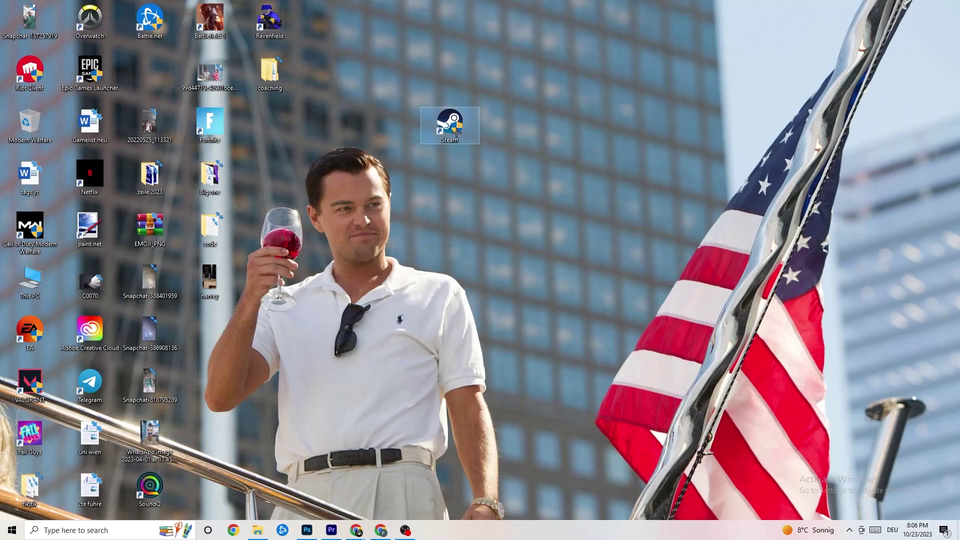
drag(450, 122, 389, 173)
click(416, 136)
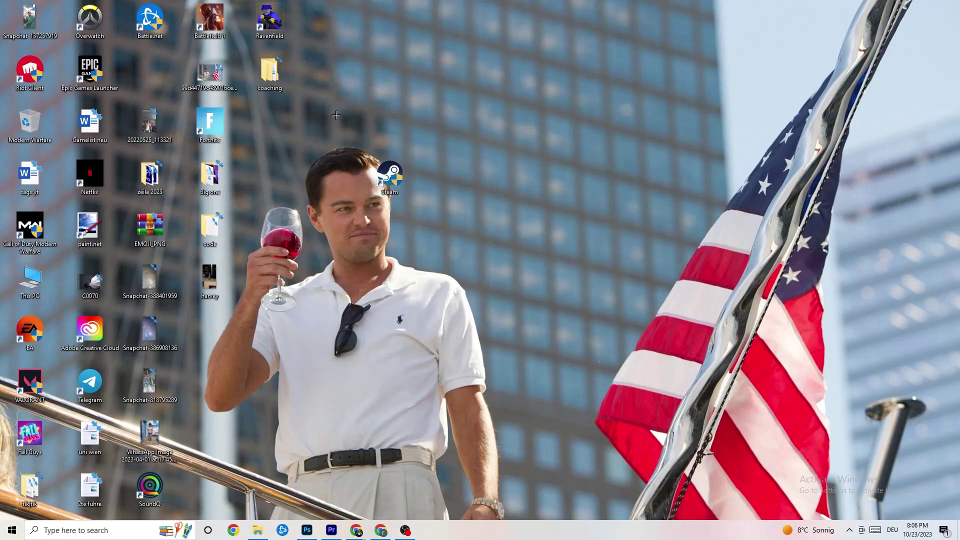
drag(390, 172, 449, 170)
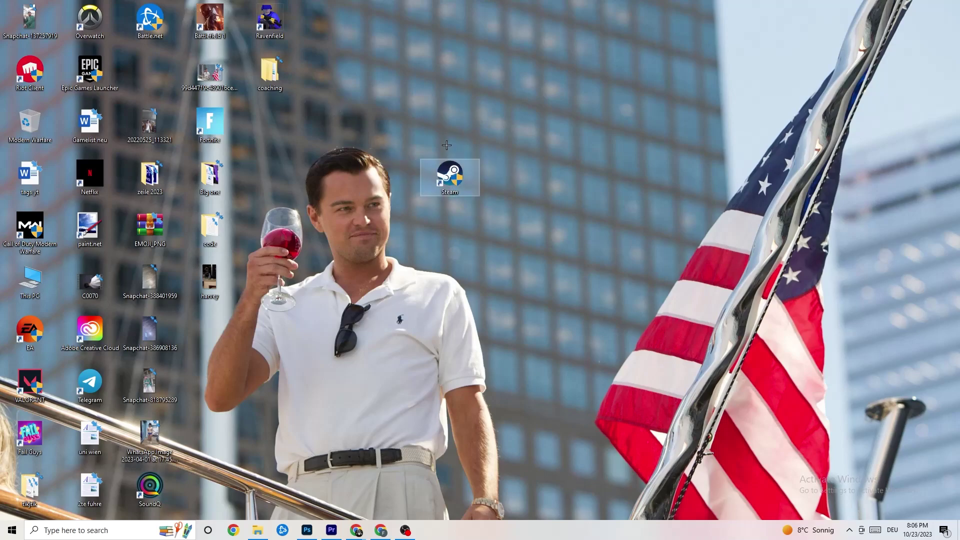
- Reopen the Steam shortcut's properties, check its compatibility settings and close the dialog
right_click(446, 189)
click(500, 452)
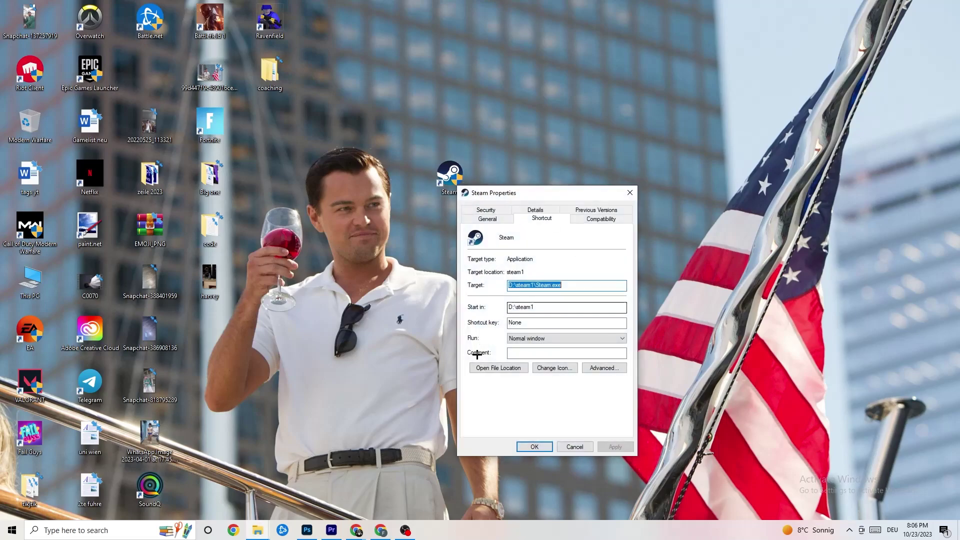
click(580, 218)
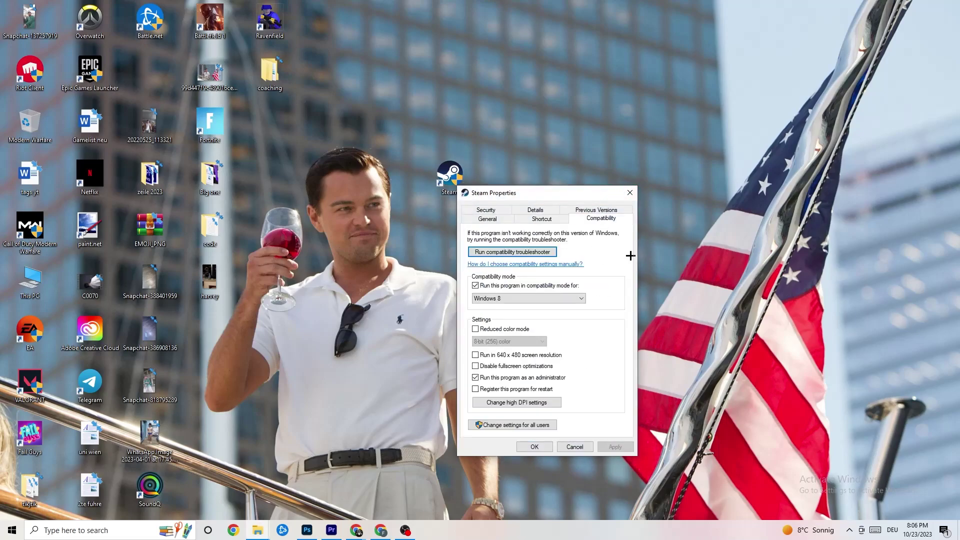
click(629, 192)
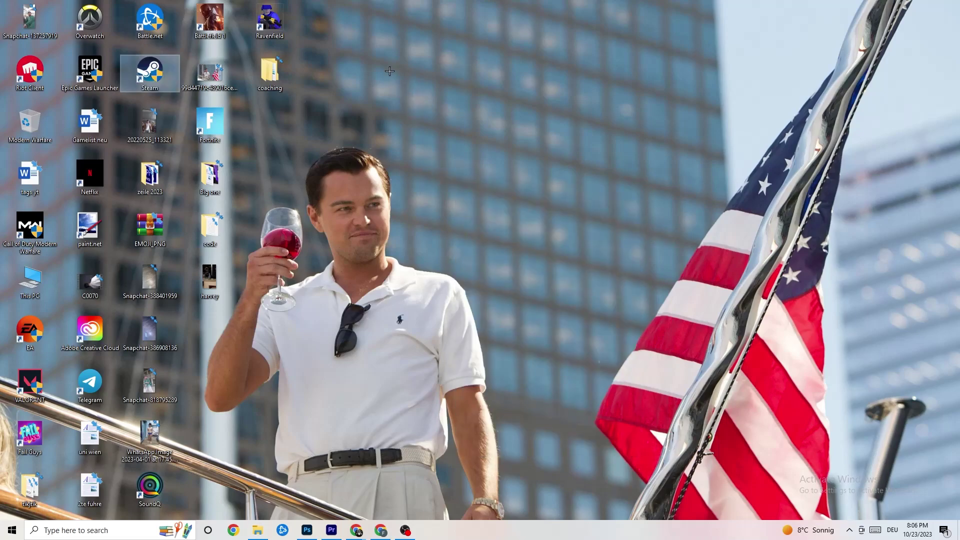
click(466, 98)
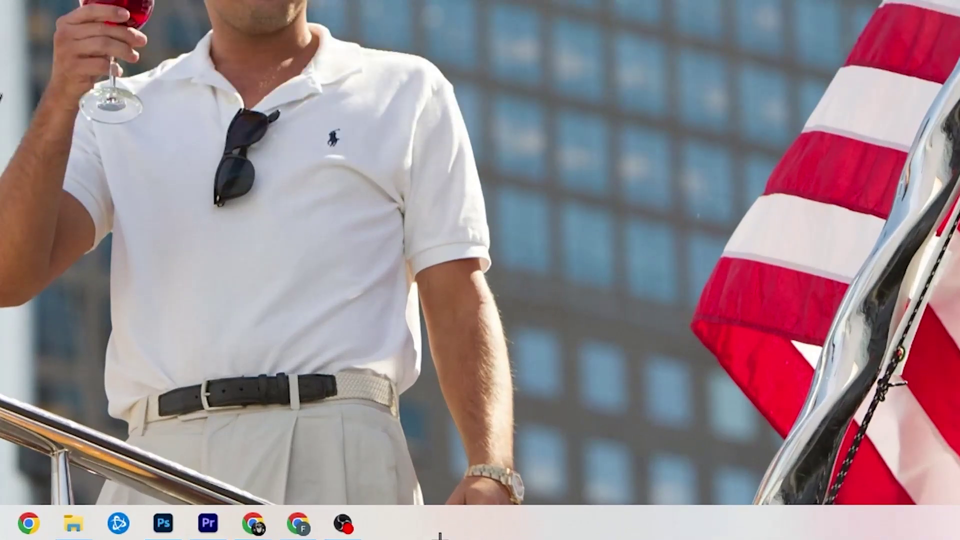
- Open Task Manager from the taskbar and maximize its window
right_click(409, 530)
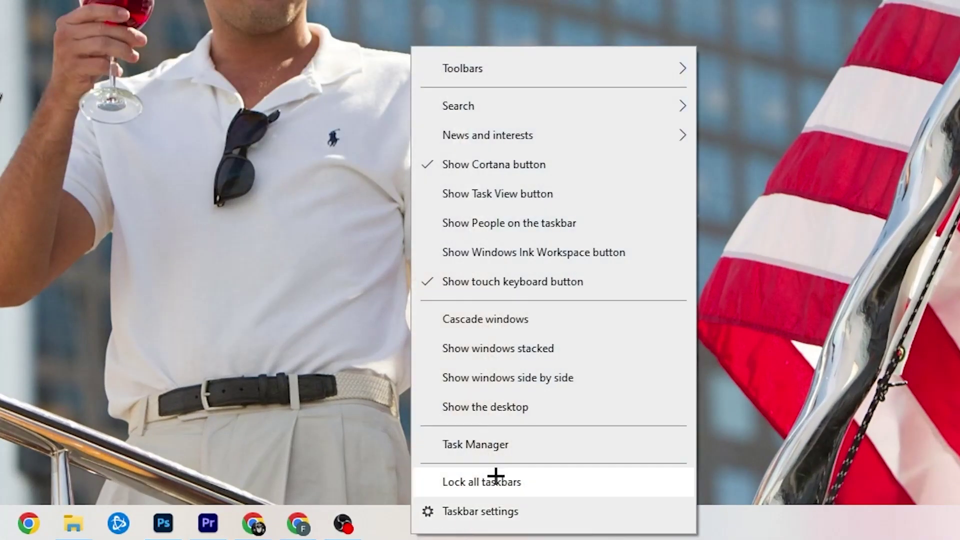
click(499, 450)
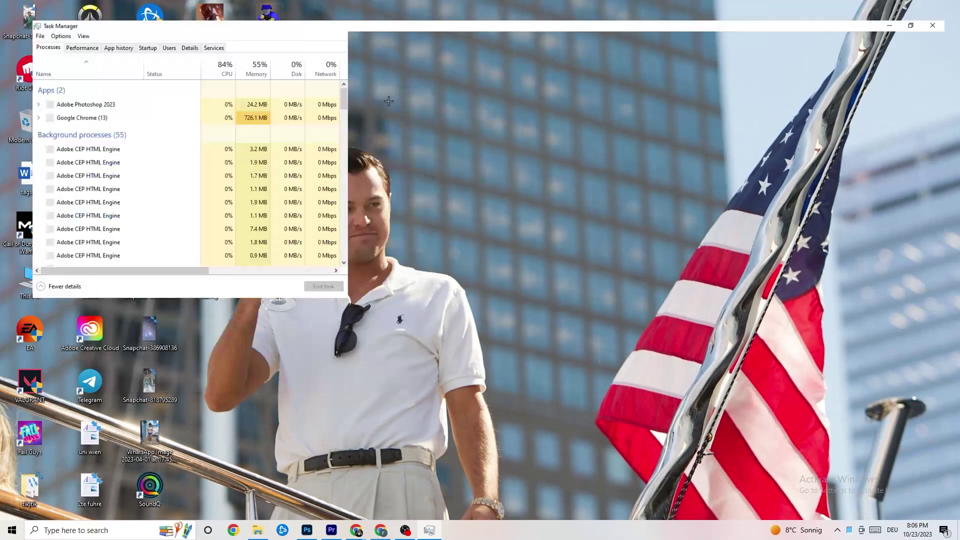
key(super+Up)
mouse_move(403, 32)
mouse_down()
mouse_move(433, 28)
mouse_move(414, 44)
mouse_up()
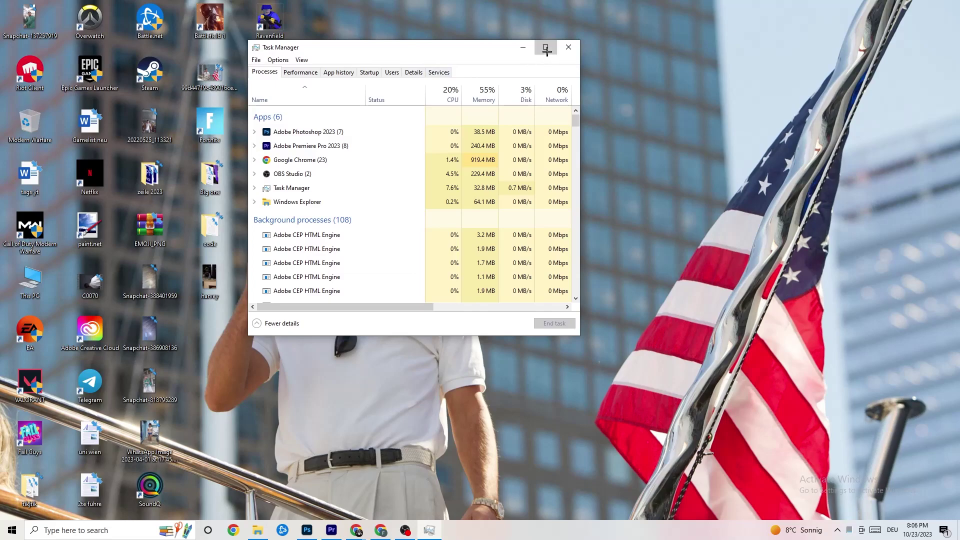
click(545, 46)
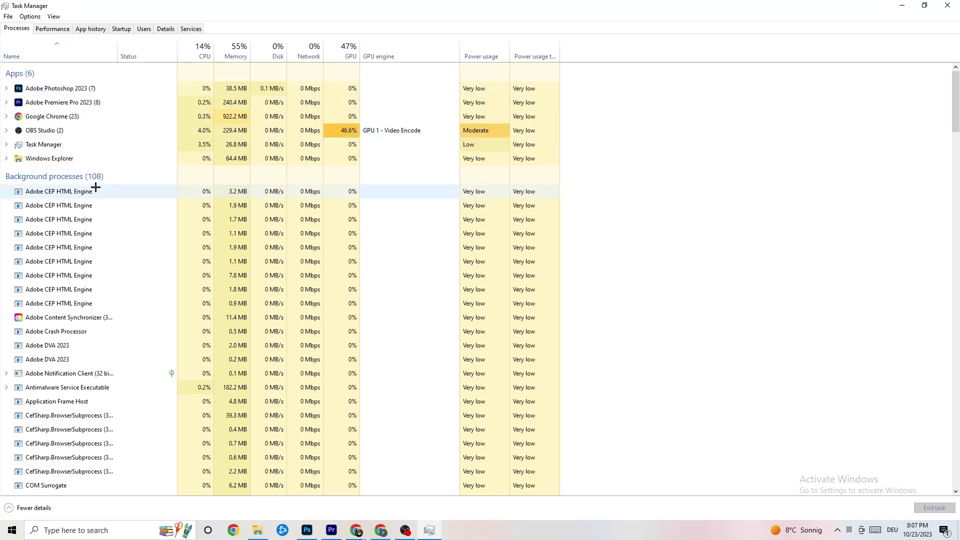
- Look through the running processes and end the Adobe Photoshop 2023 task
scroll(72, 296, down, 13)
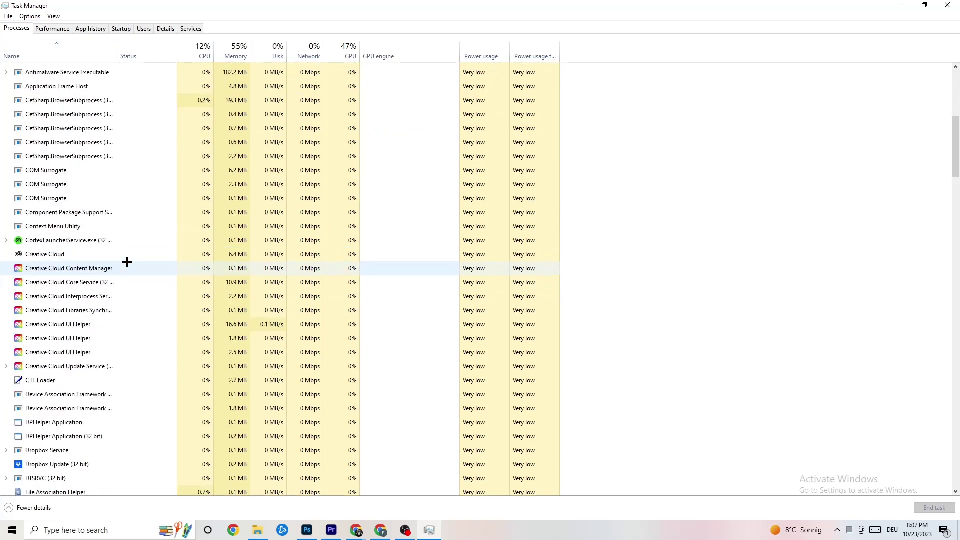
scroll(256, 250, down, 4)
scroll(264, 247, up, 18)
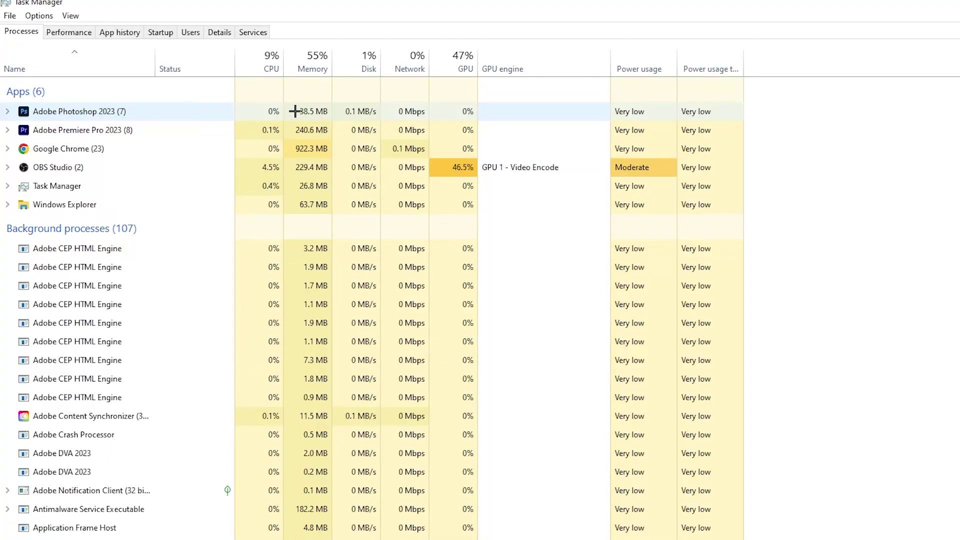
right_click(343, 111)
right_click(174, 117)
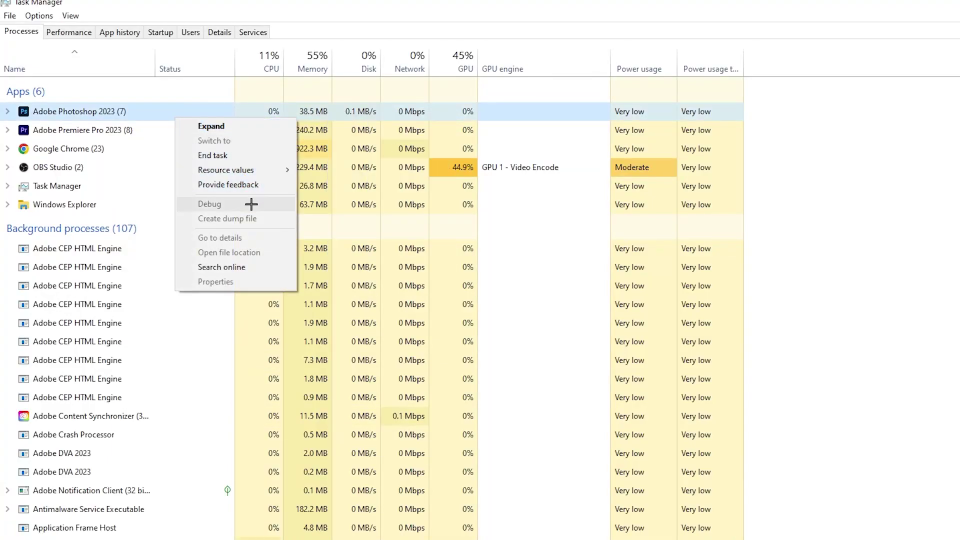
click(251, 152)
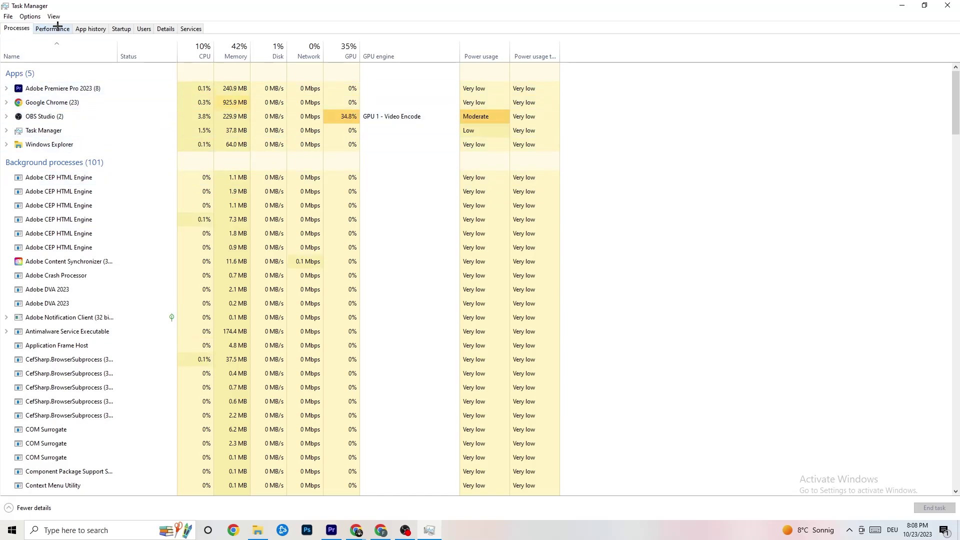
- Examine the priority levels available for the Adobe Premiere Pro process in the process details
click(166, 28)
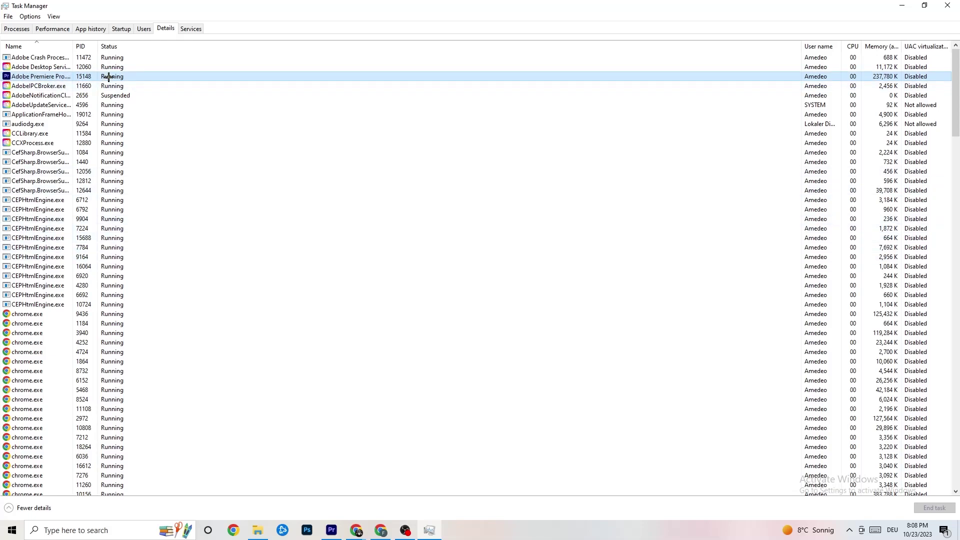
right_click(108, 77)
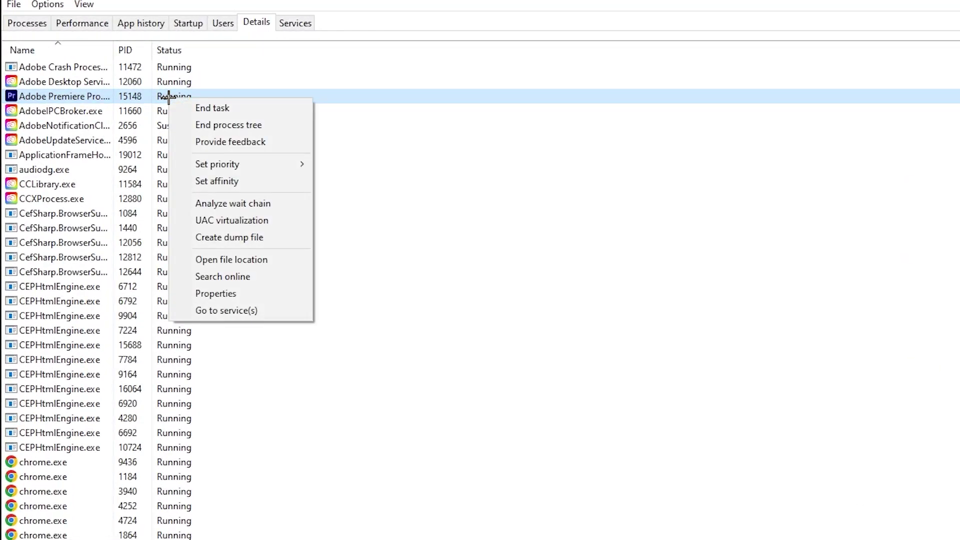
mouse_move(261, 165)
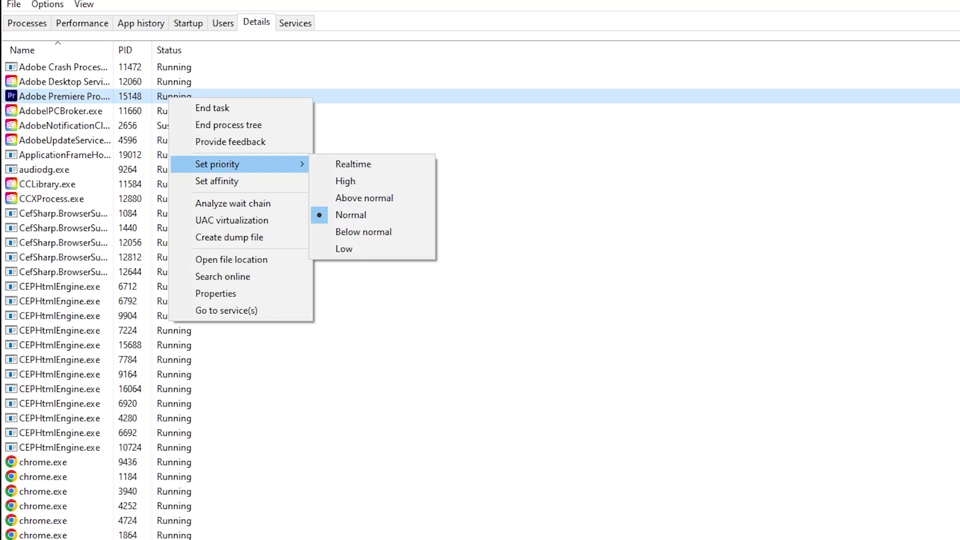
click(350, 67)
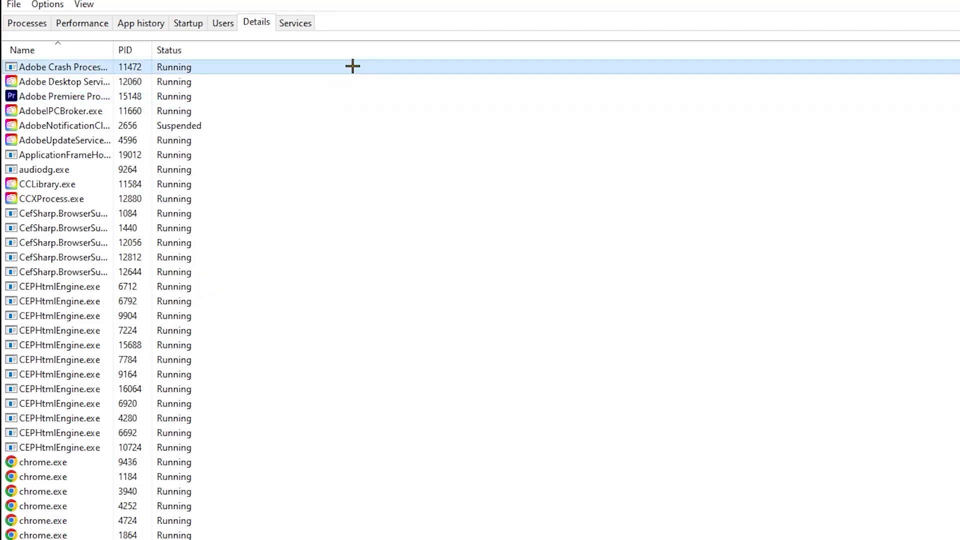
- Review the startup programs and the actions for Adobe Updater Startup Utility, closing Task Manager at the end
click(190, 20)
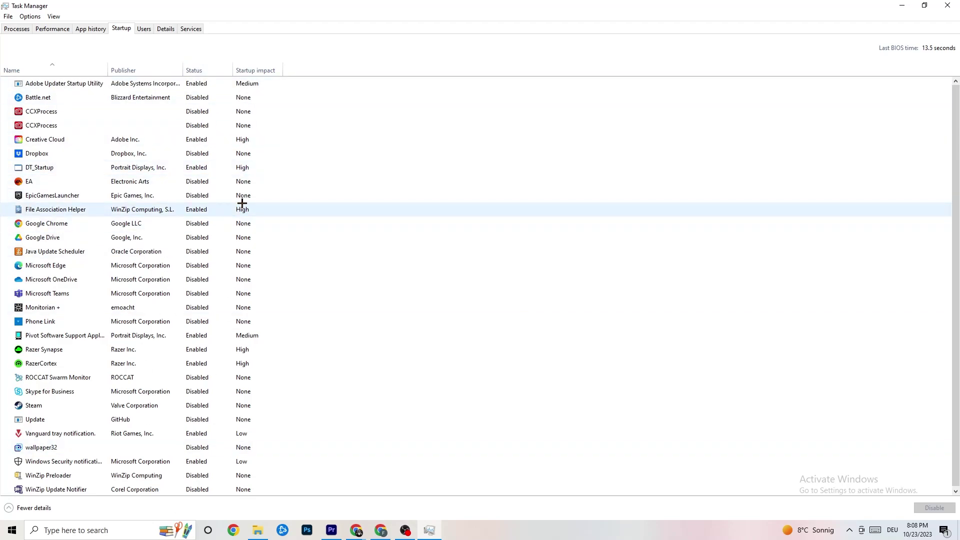
right_click(205, 88)
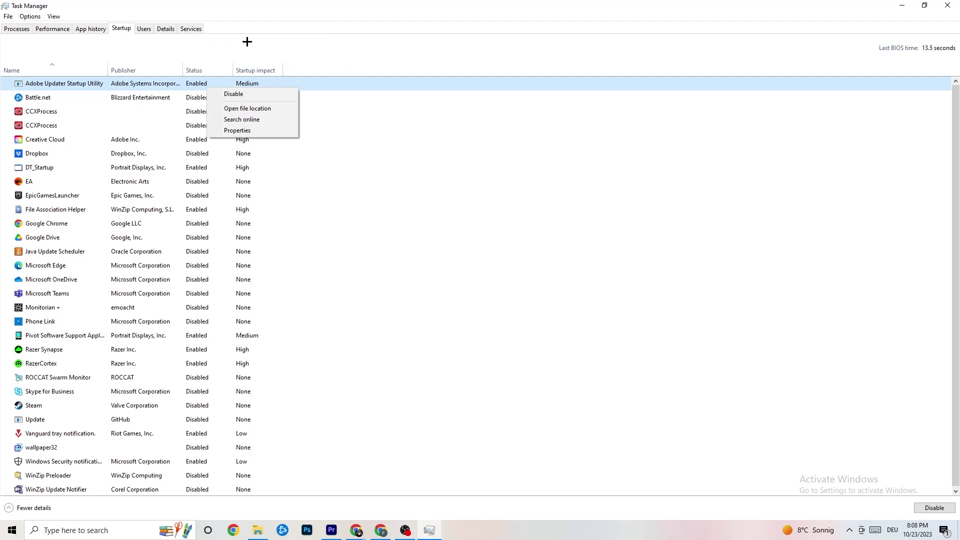
click(341, 3)
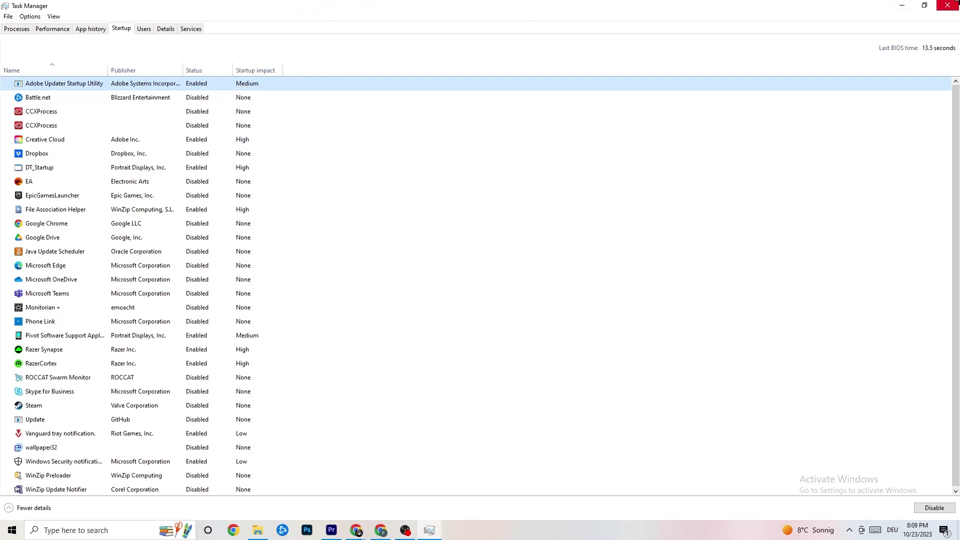
click(947, 5)
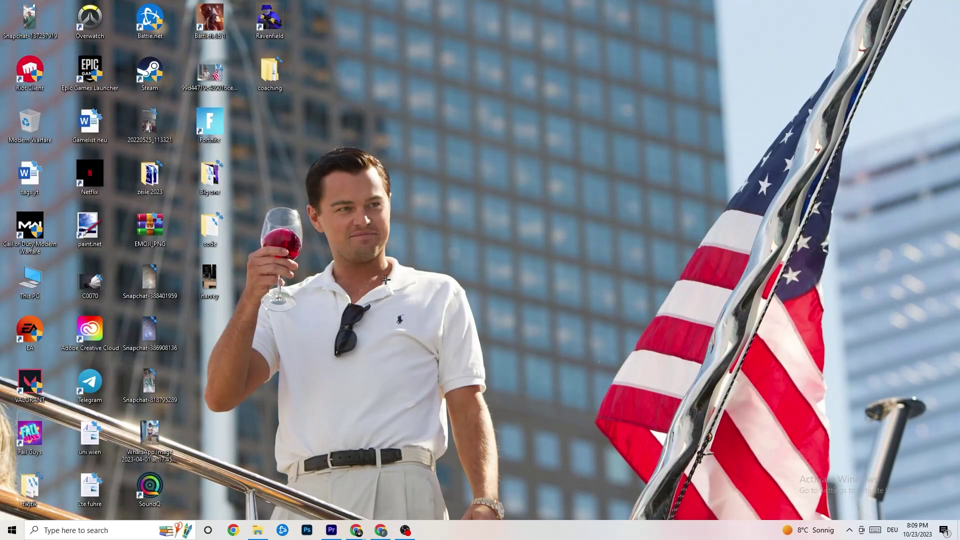
- Open the system display page in Windows Settings and go to its scale and layout section
click(12, 530)
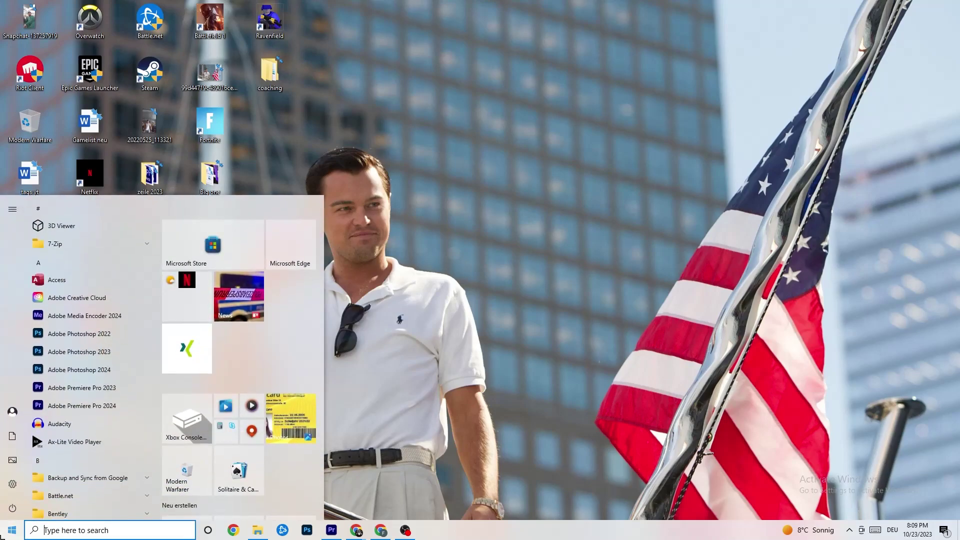
click(13, 485)
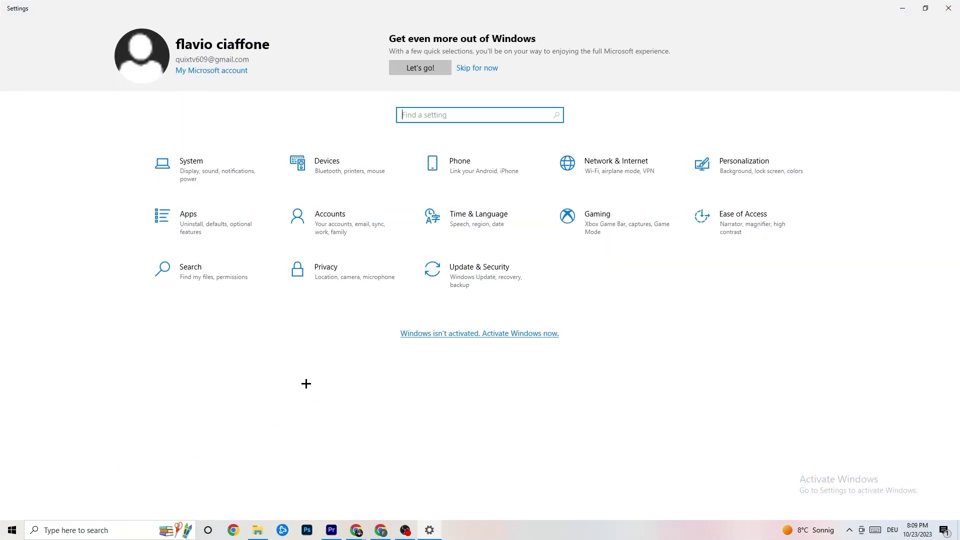
click(228, 175)
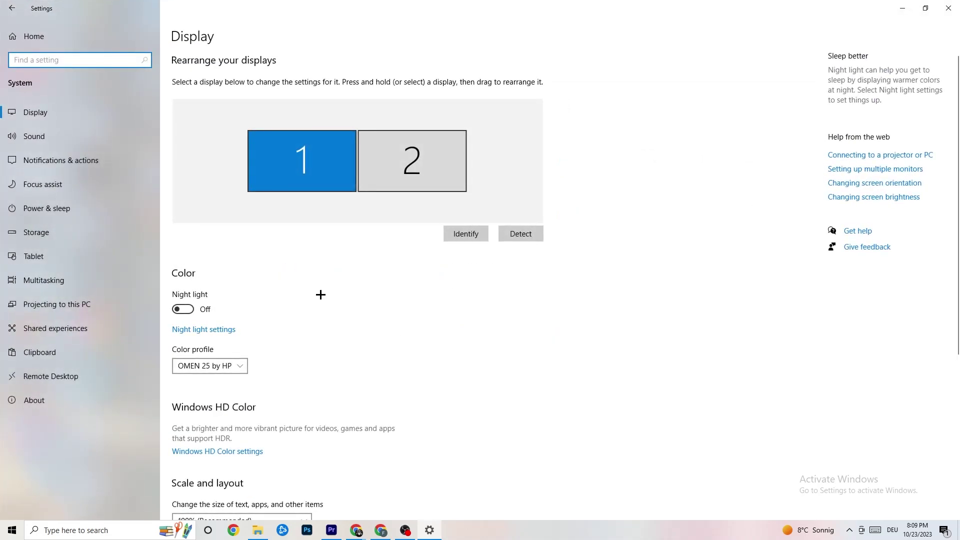
scroll(540, 195, down, 5)
scroll(540, 195, up, 5)
scroll(400, 209, down, 5)
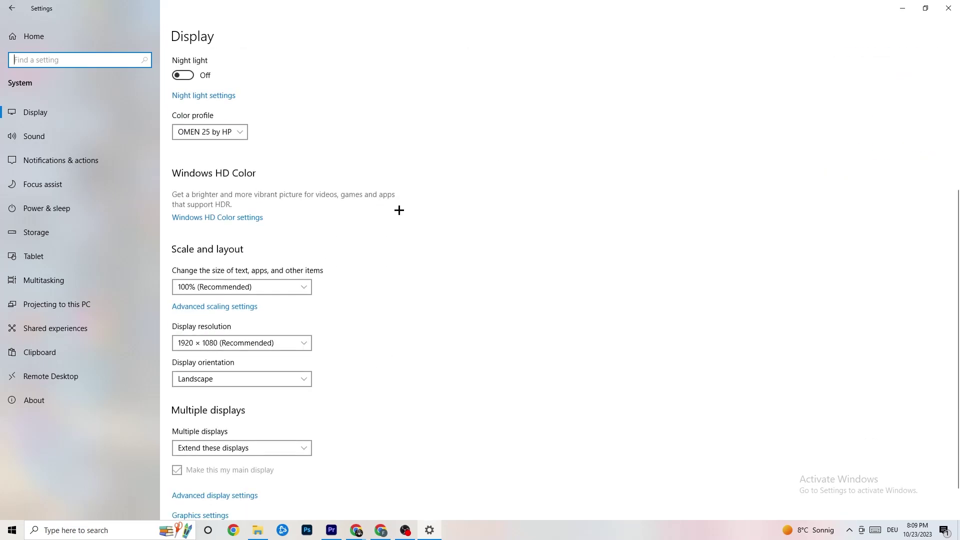
- Check the available display scaling and resolution choices without changing them
click(302, 287)
click(293, 245)
click(246, 290)
click(425, 257)
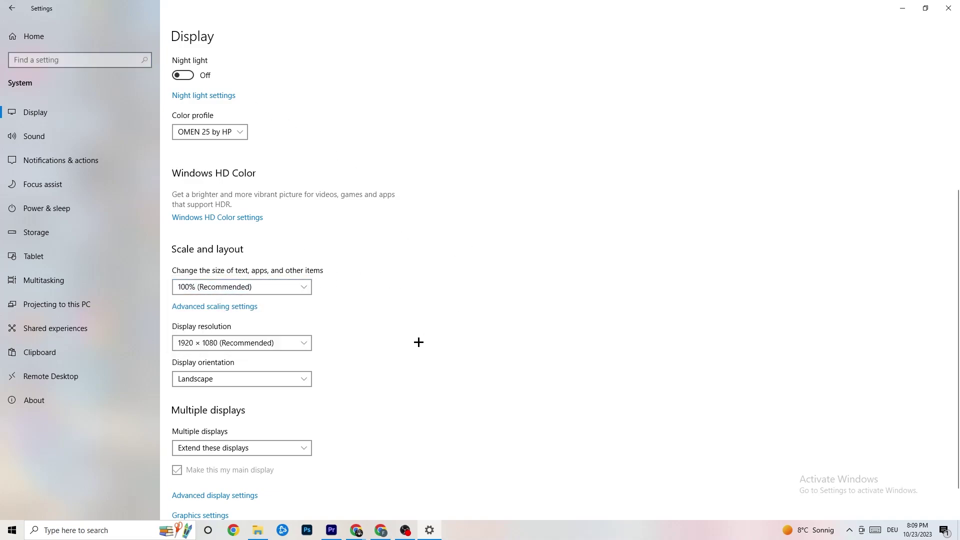
click(287, 348)
click(427, 300)
scroll(412, 286, down, 1)
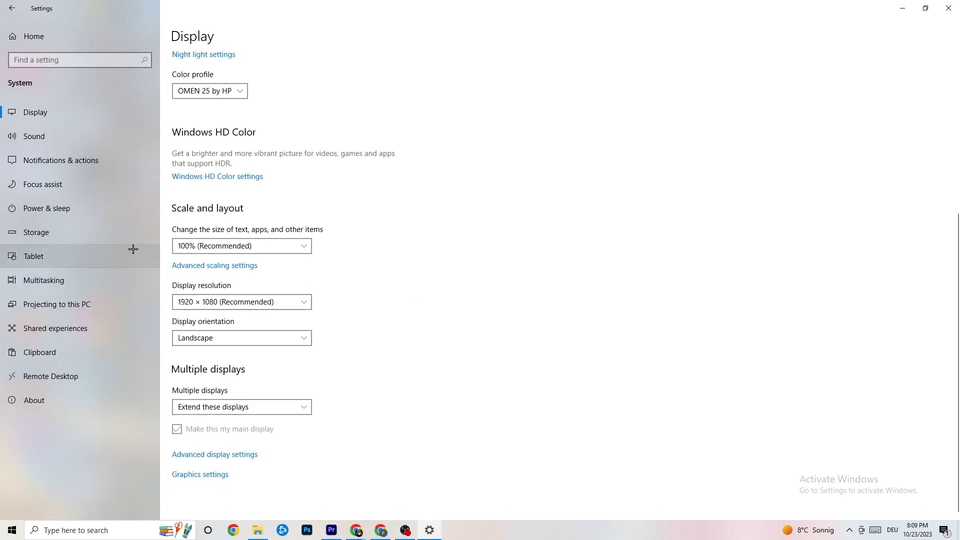
- Review the available power plans in the additional power settings and close Power Options
click(98, 206)
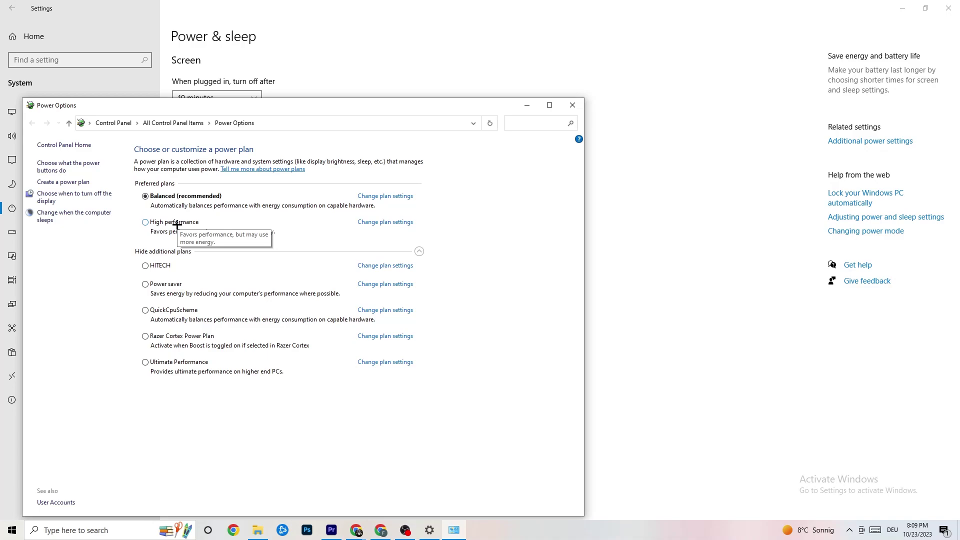
click(572, 106)
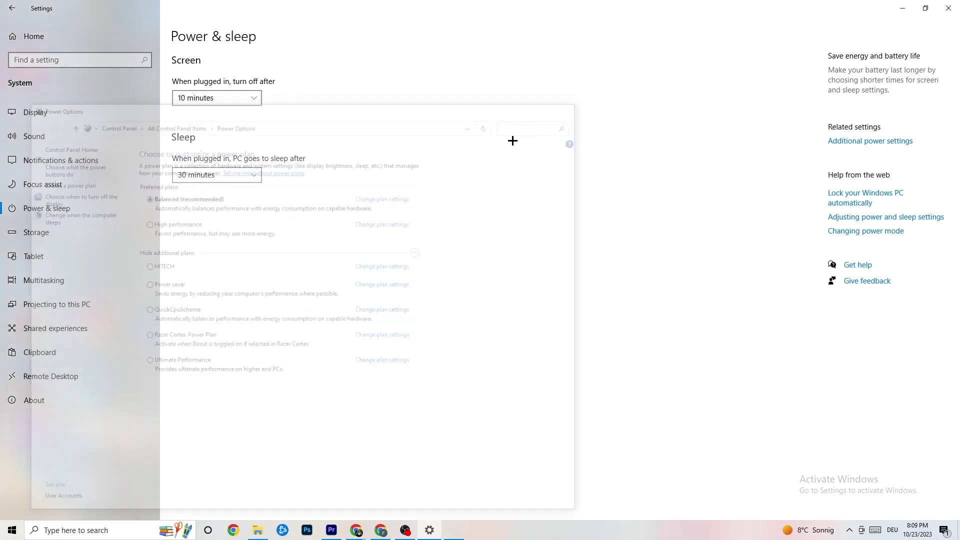
- Review the Storage Sense configuration in the system storage settings, including how often it can run, without changing anything
click(62, 240)
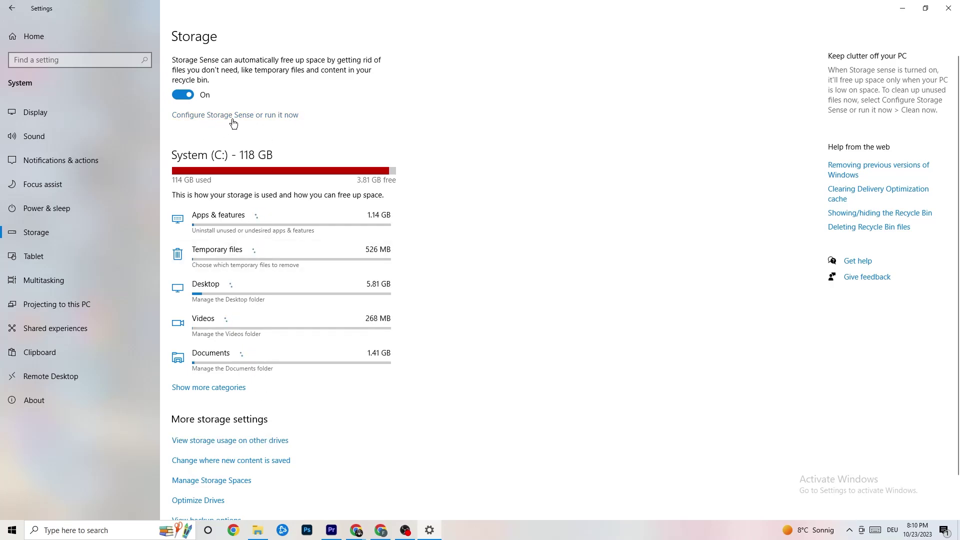
click(270, 116)
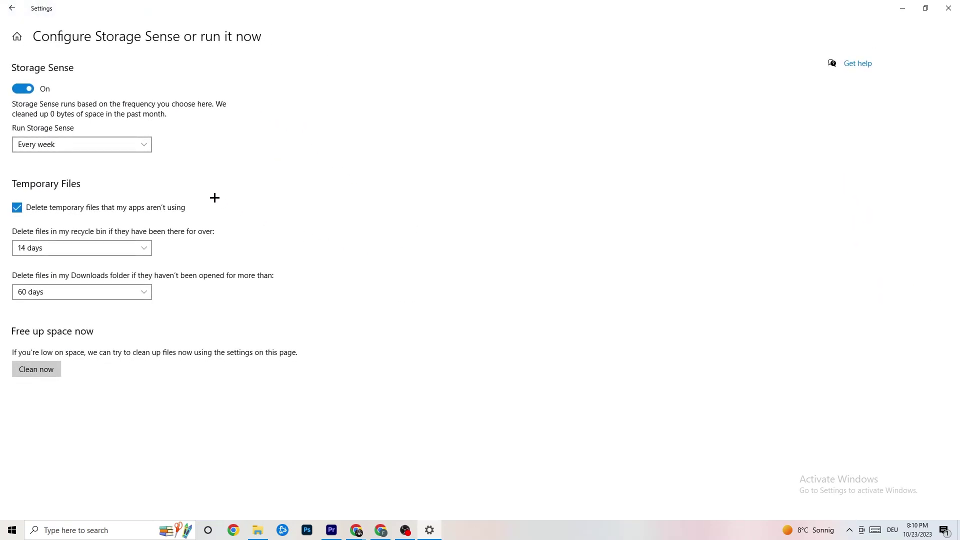
click(120, 144)
click(299, 142)
click(16, 10)
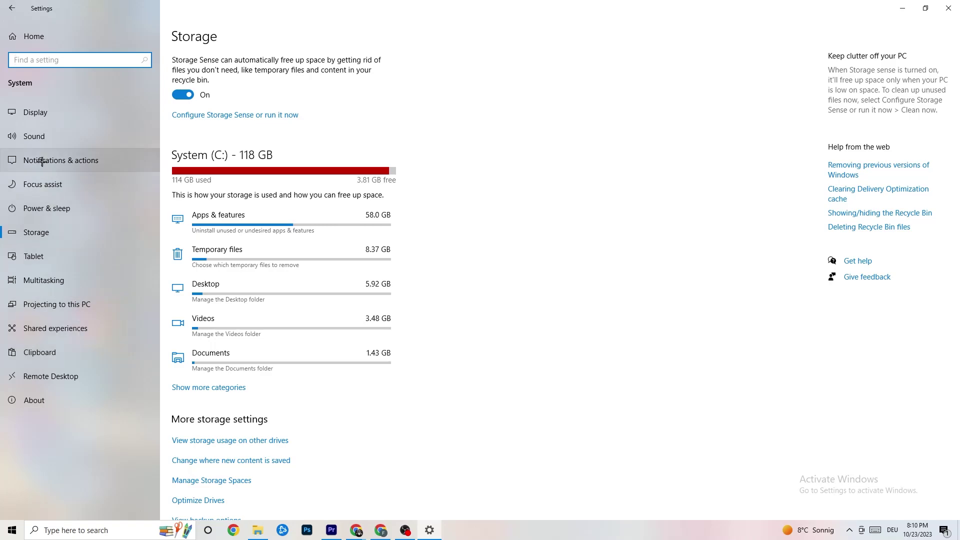
- Review the Gaming settings for Xbox Game Bar, background recording under Captures, and Game Mode
click(4, 4)
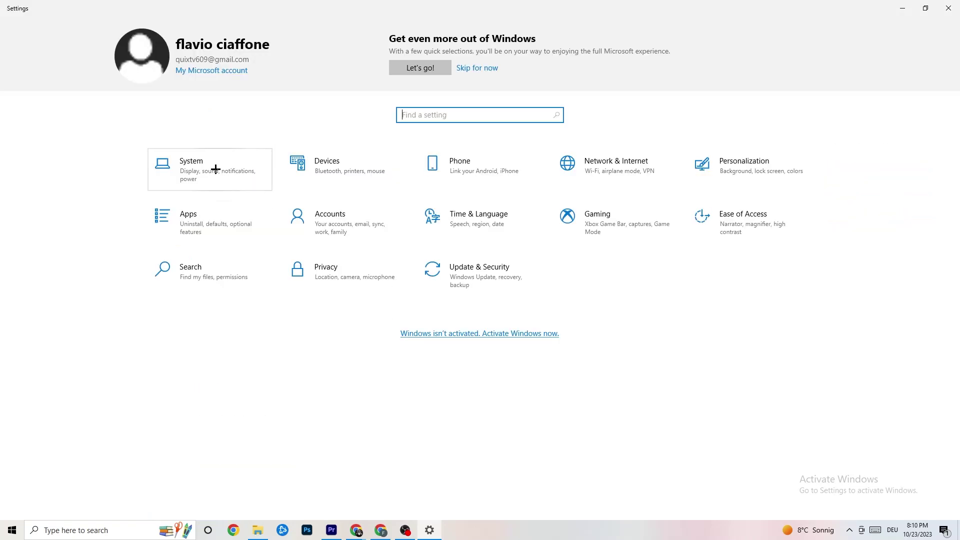
click(585, 237)
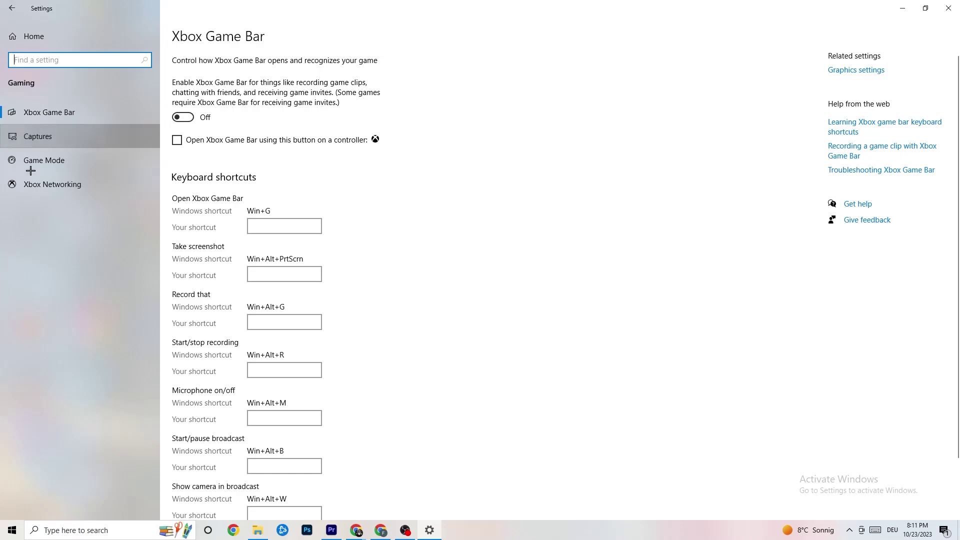
click(80, 136)
scroll(332, 211, down, 3)
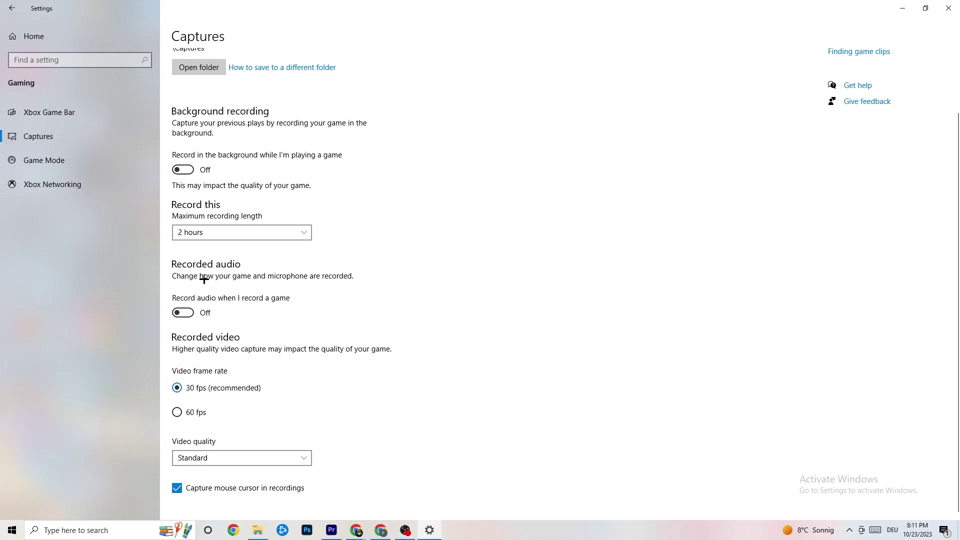
click(63, 157)
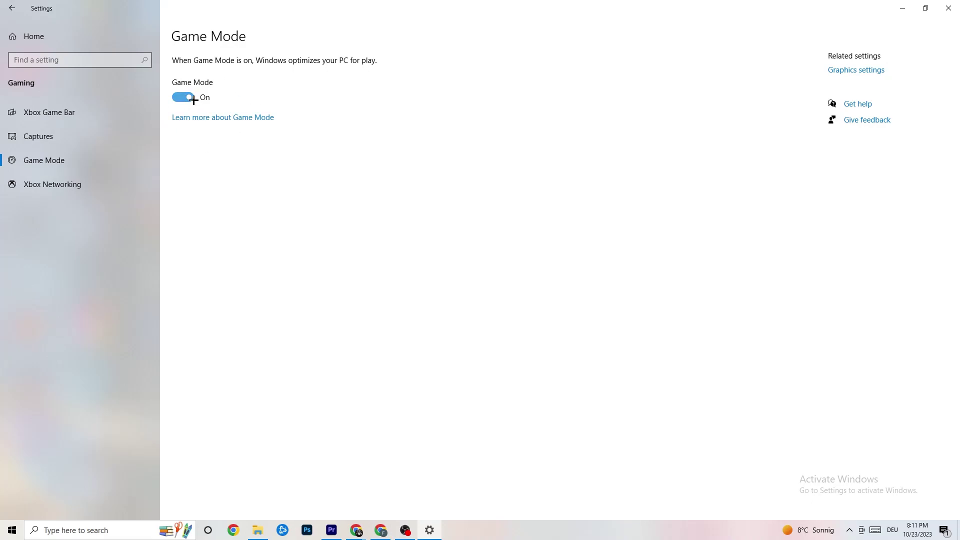
- Check the Windows Update status and the Troubleshoot page under Update & Security, closing Settings at the end
click(97, 34)
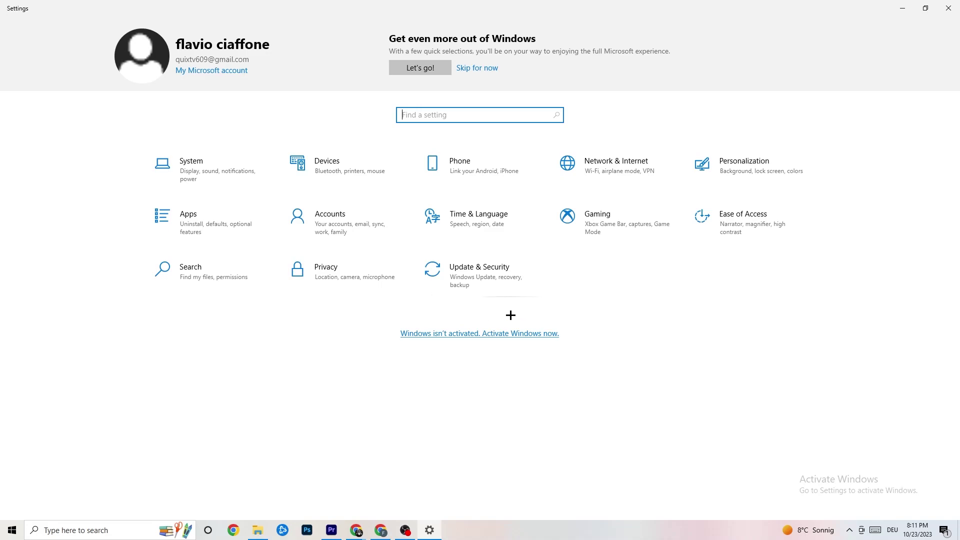
click(487, 270)
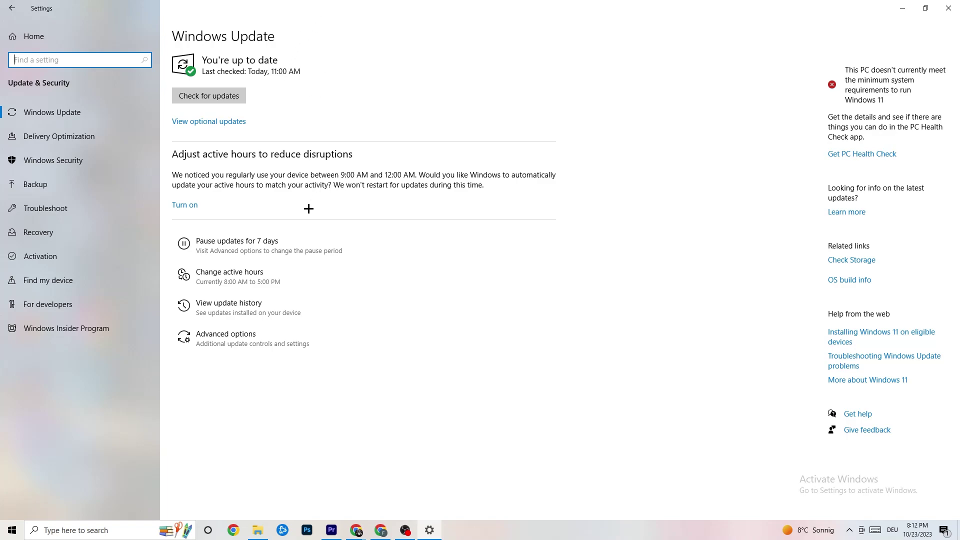
click(299, 80)
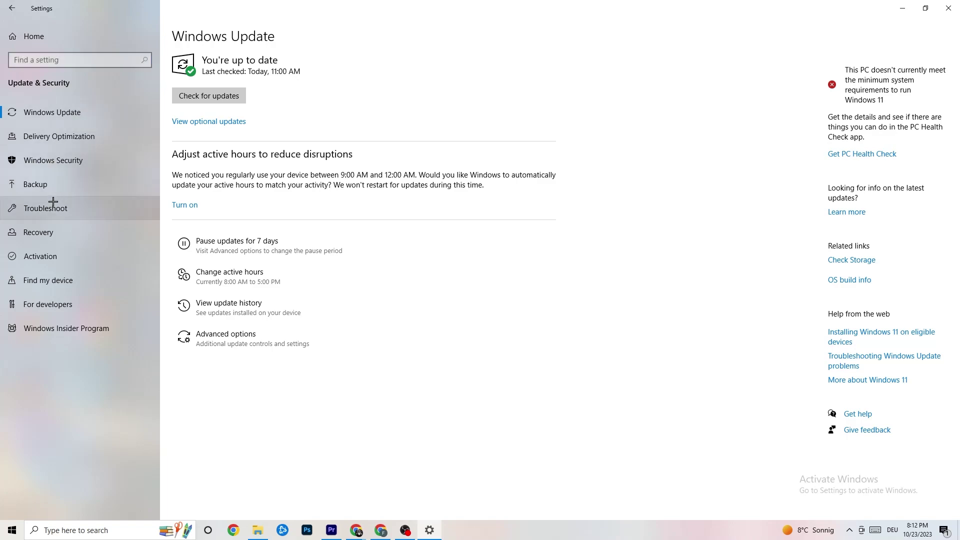
click(53, 200)
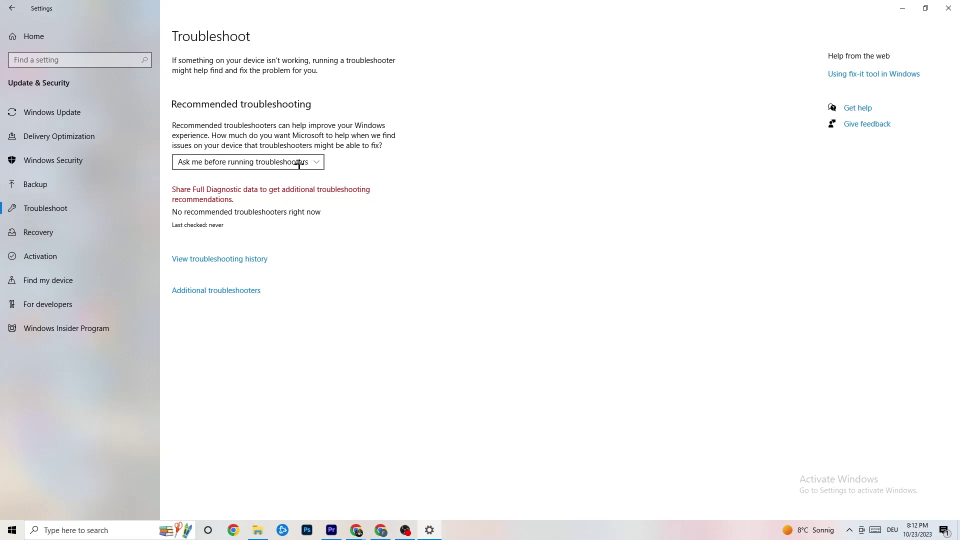
click(949, 7)
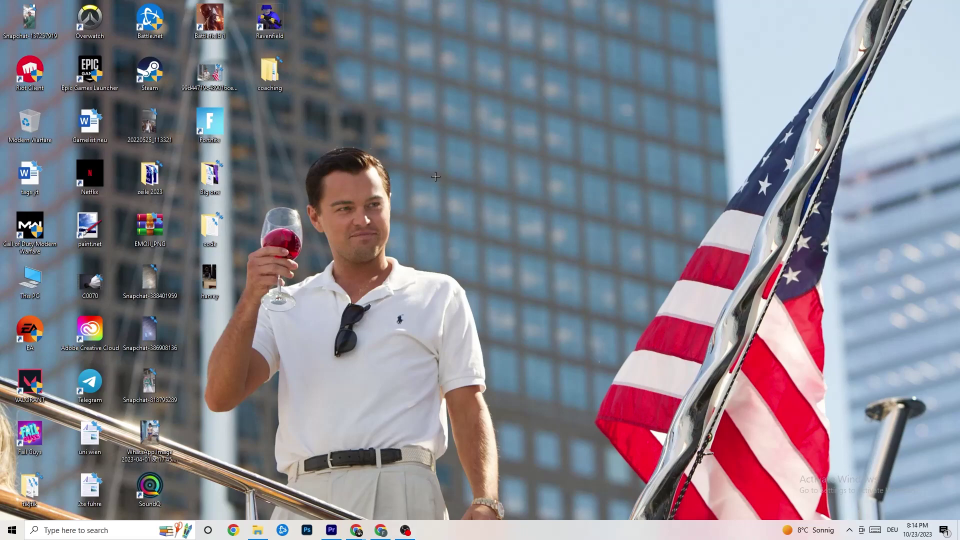
- Open NVIDIA Control Panel from the desktop and review the rendering preference options for image settings with preview
right_click(429, 130)
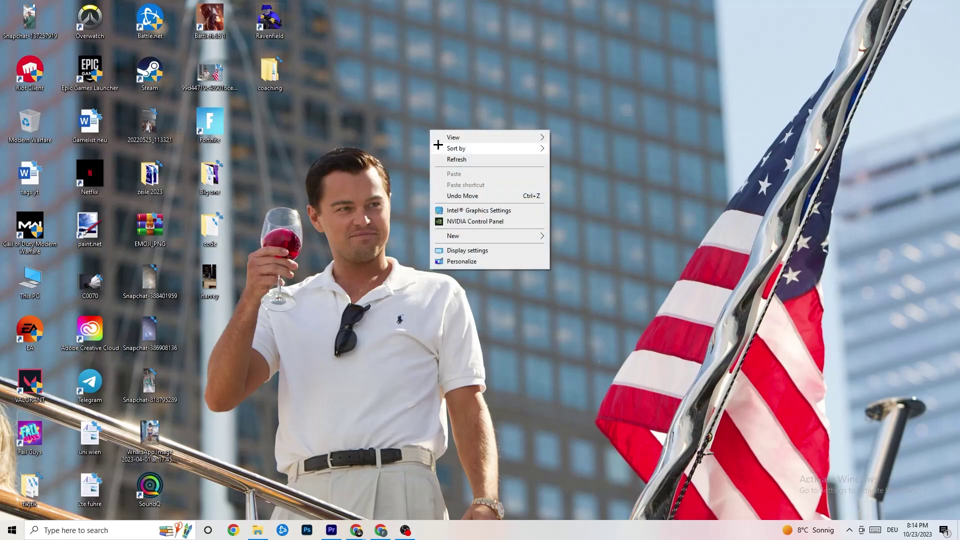
click(464, 221)
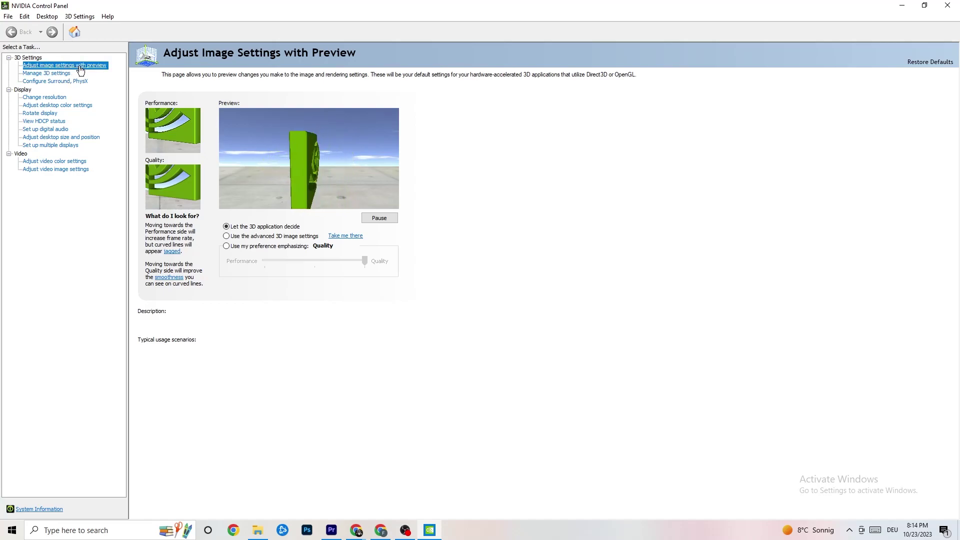
mouse_move(252, 232)
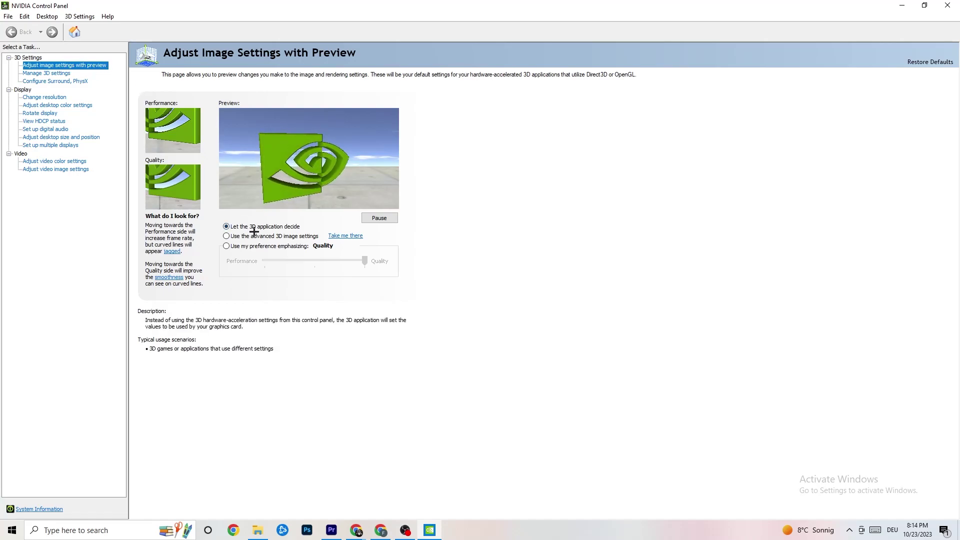
mouse_move(260, 263)
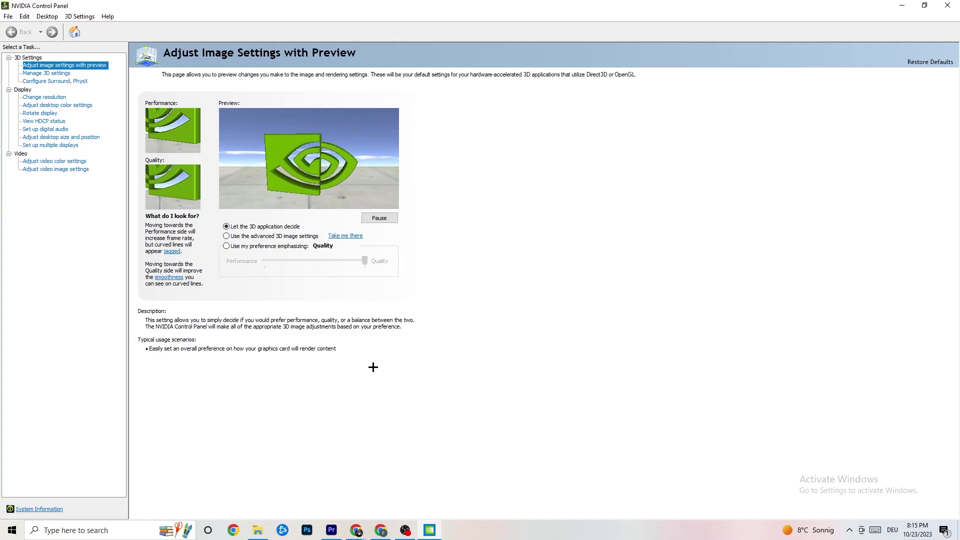
- Review the display resolution and refresh rate settings in NVIDIA Control Panel and close it
click(41, 98)
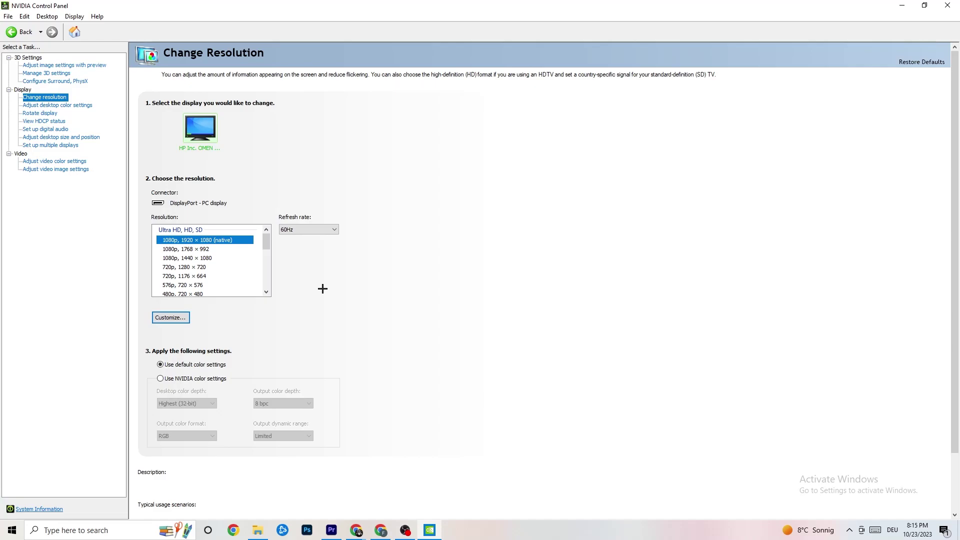
mouse_move(235, 245)
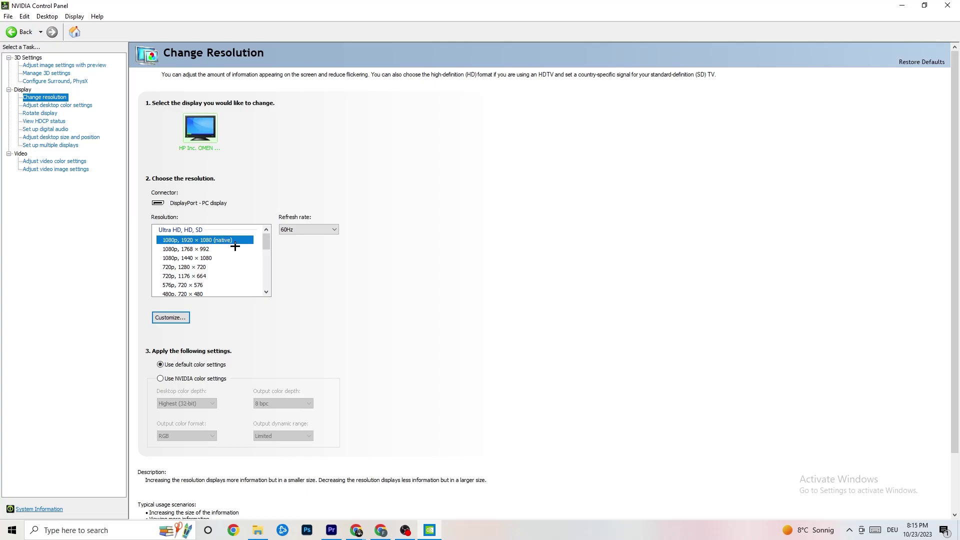
scroll(266, 242, down, 1)
scroll(266, 243, up, 1)
key(alt+F4)
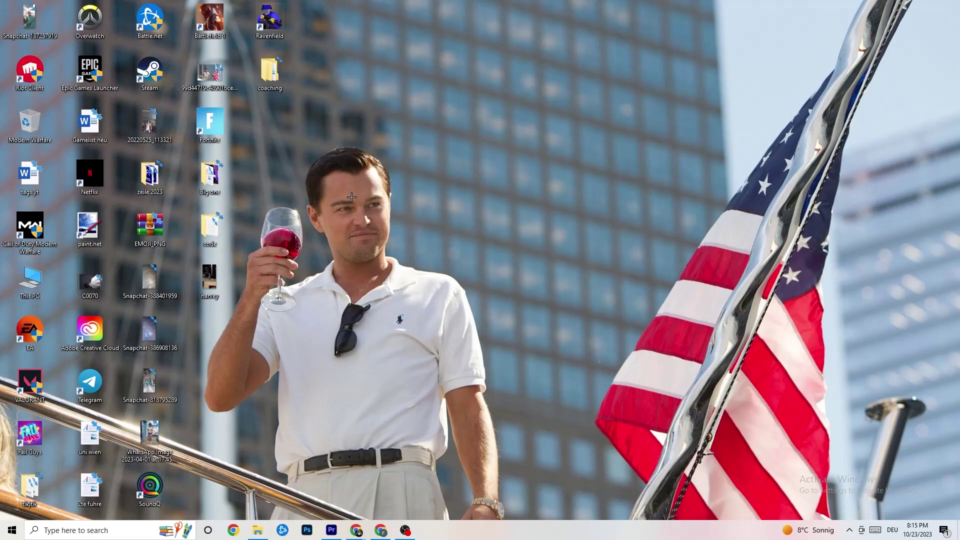
- Show the Windows power choices, including Restart, and dismiss them without choosing one
click(12, 530)
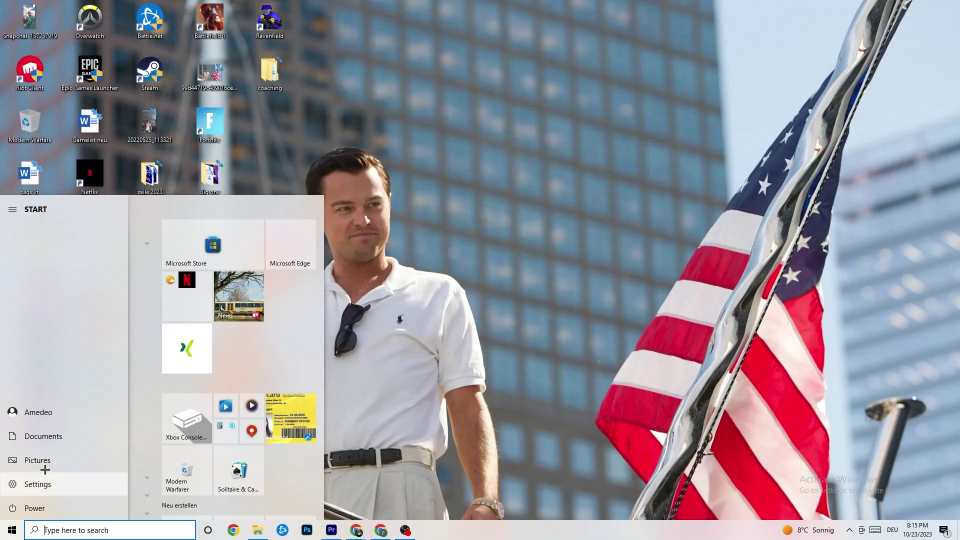
click(98, 502)
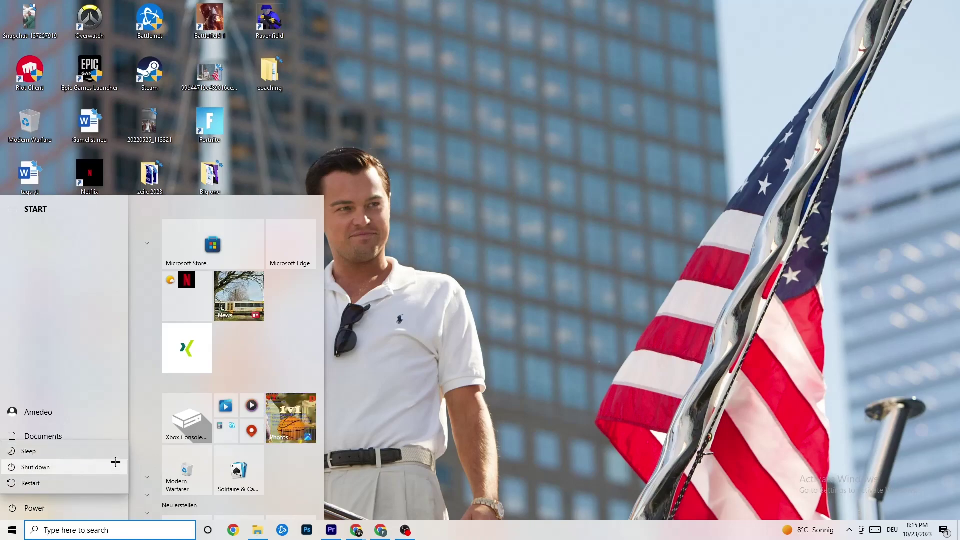
click(535, 307)
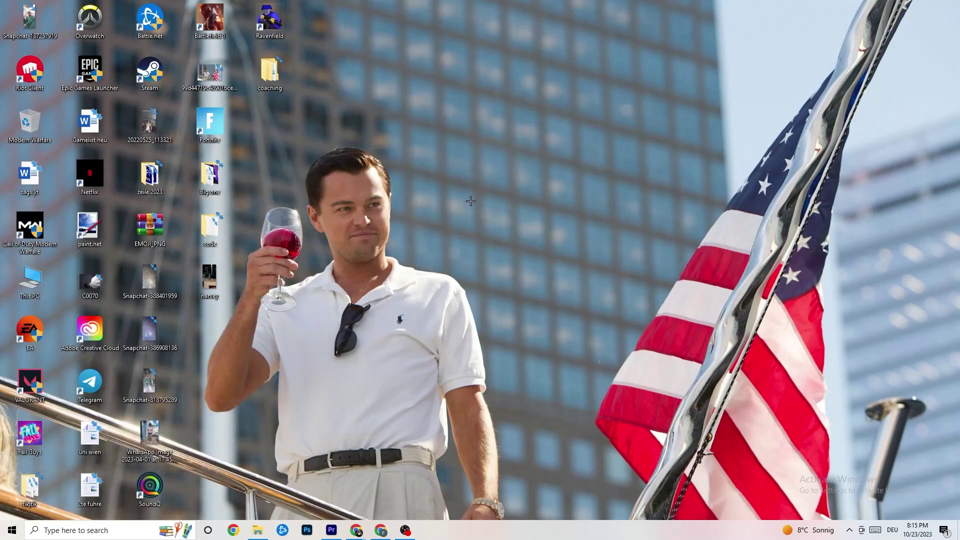